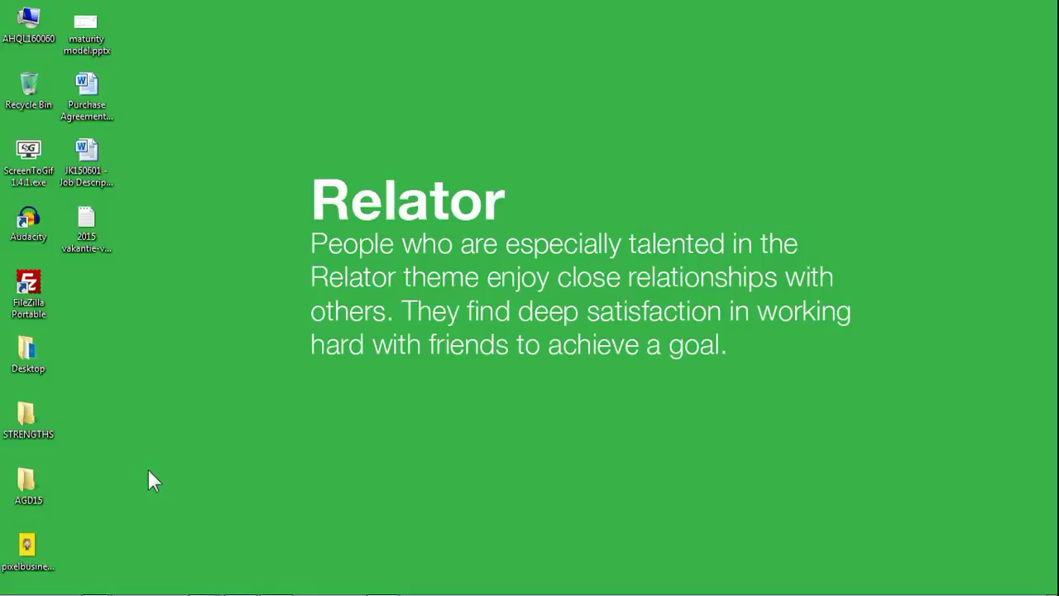
Bring the maximized PowerPoint window showing Strengths-Template.pptx to the front with Alt+Tab.
key("alt+Tab")
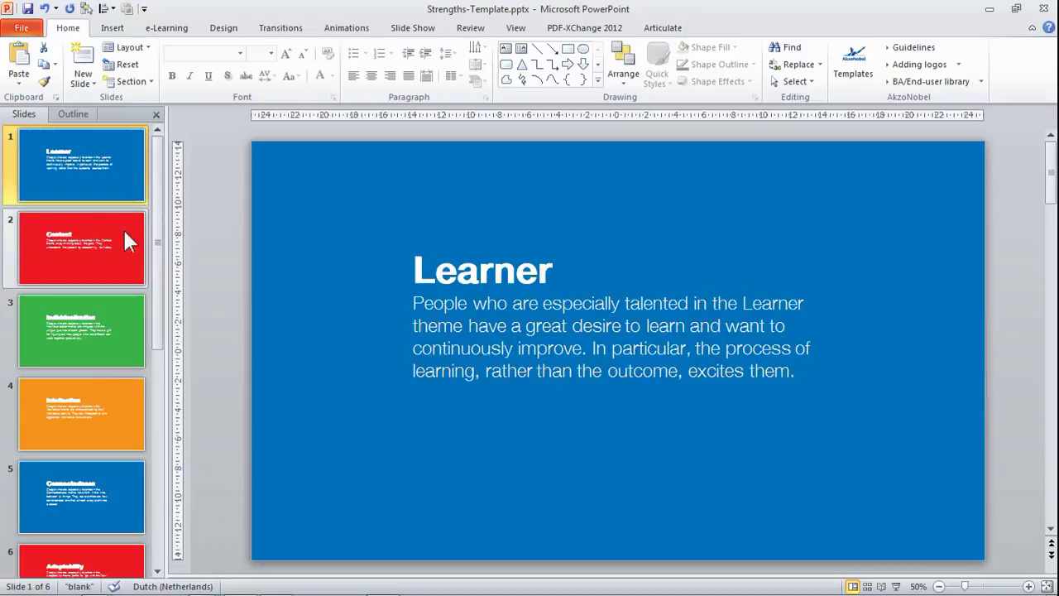
scroll(110, 245, "down", 1)
scroll(72, 490, "up", 1)
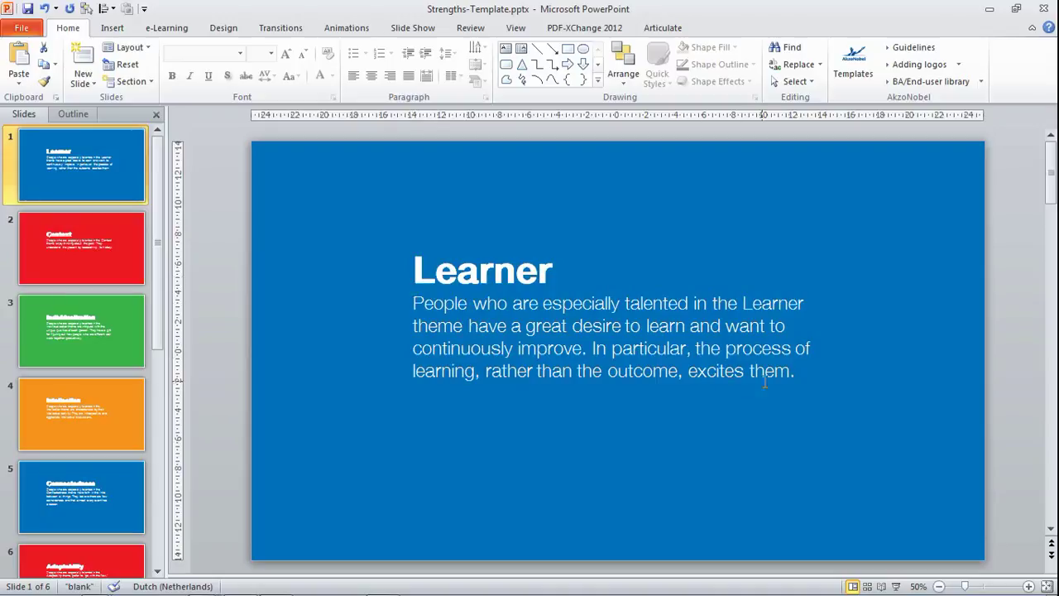
left_click(112, 277)
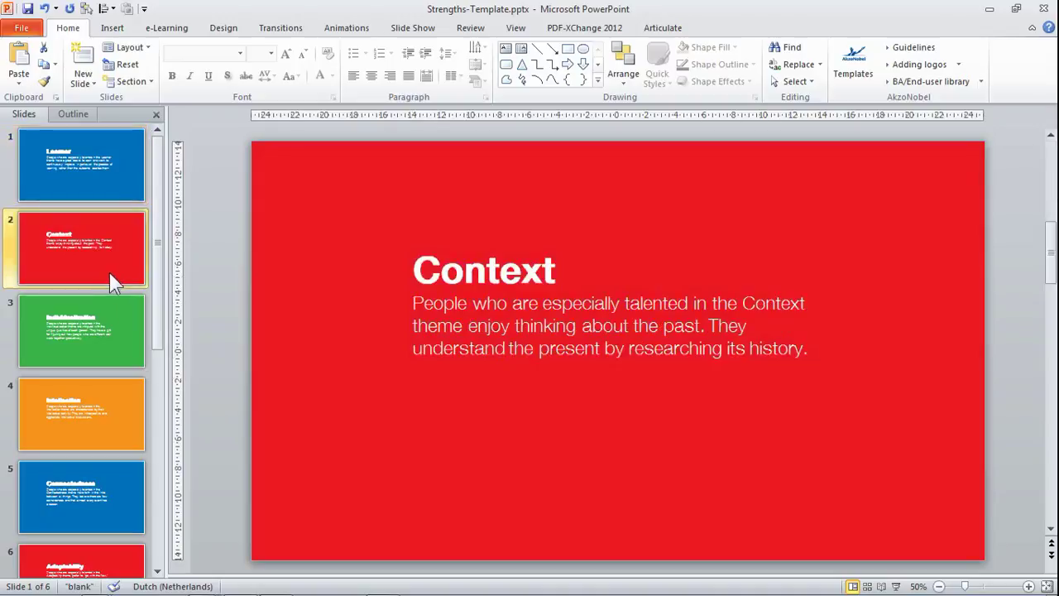
left_click(85, 337)
left_click(75, 407)
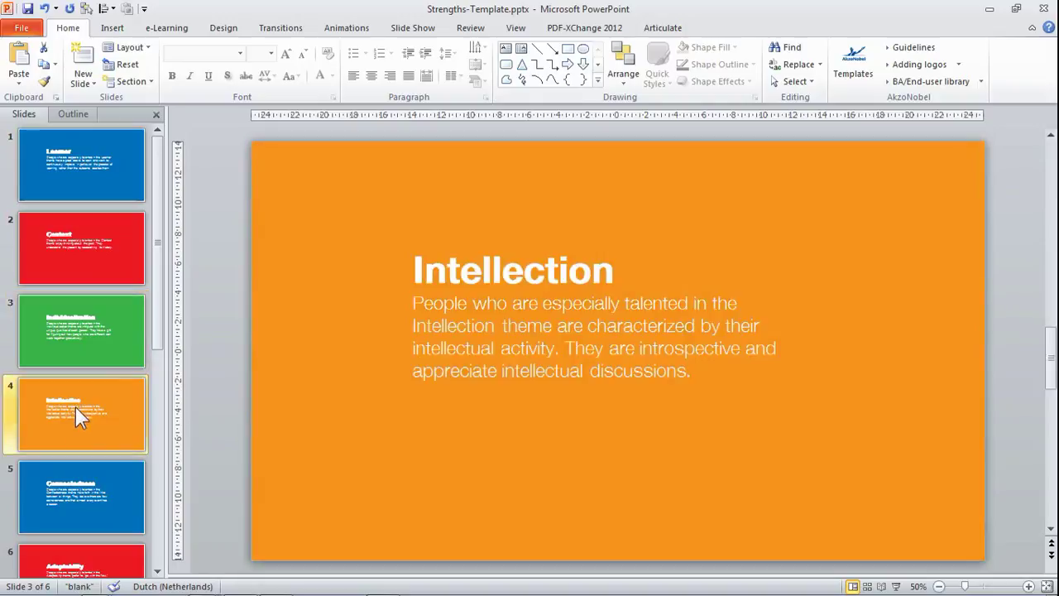
left_click(84, 318)
left_click(88, 219)
left_click(96, 193)
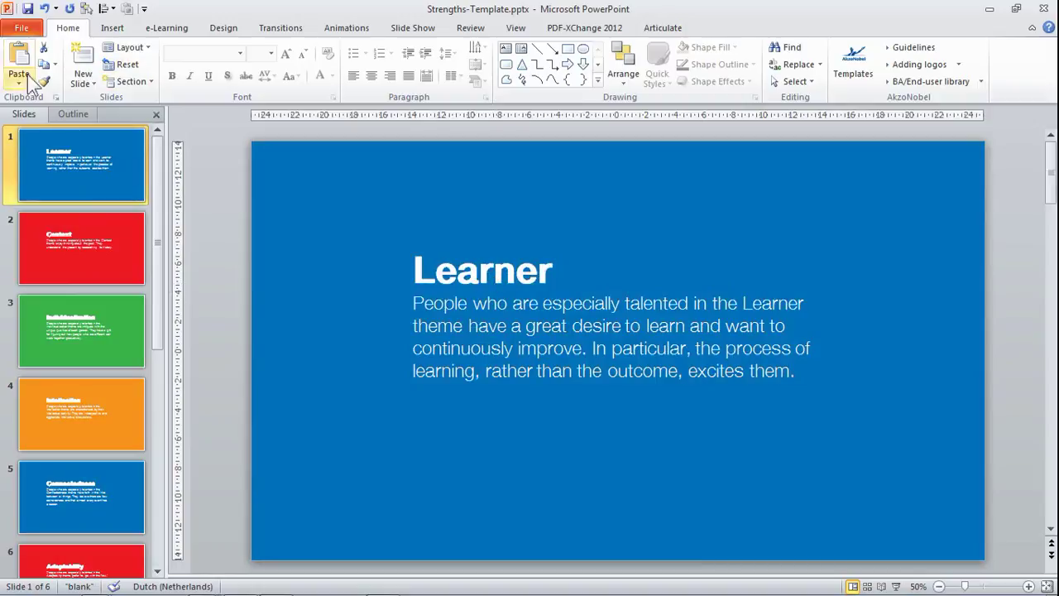
Save all six slides as separate PNG Portable Network Graphics images in the STRENGTHS folder.
left_click(37, 37)
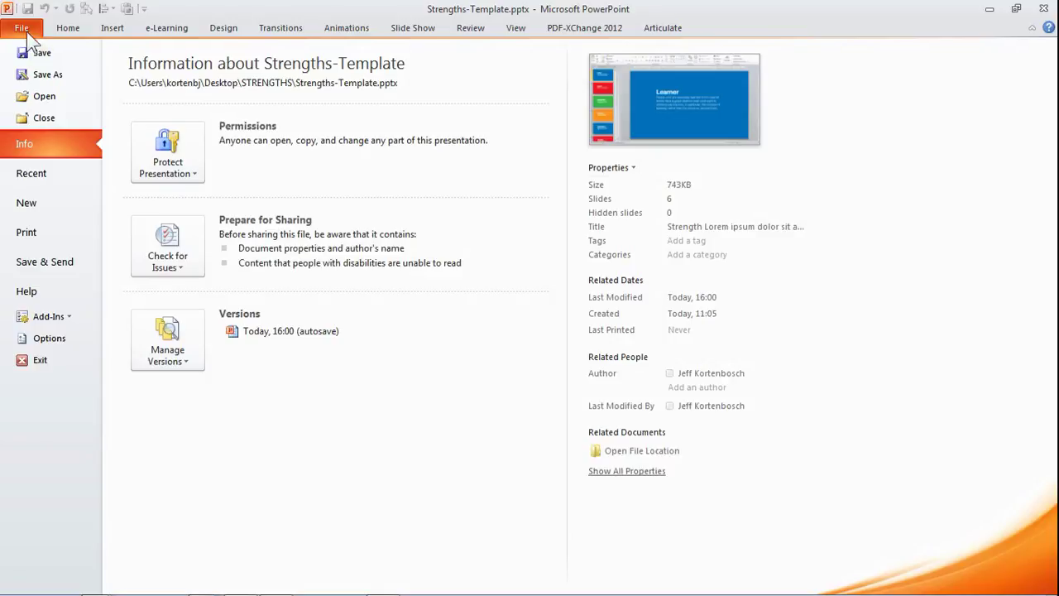
left_click(38, 73)
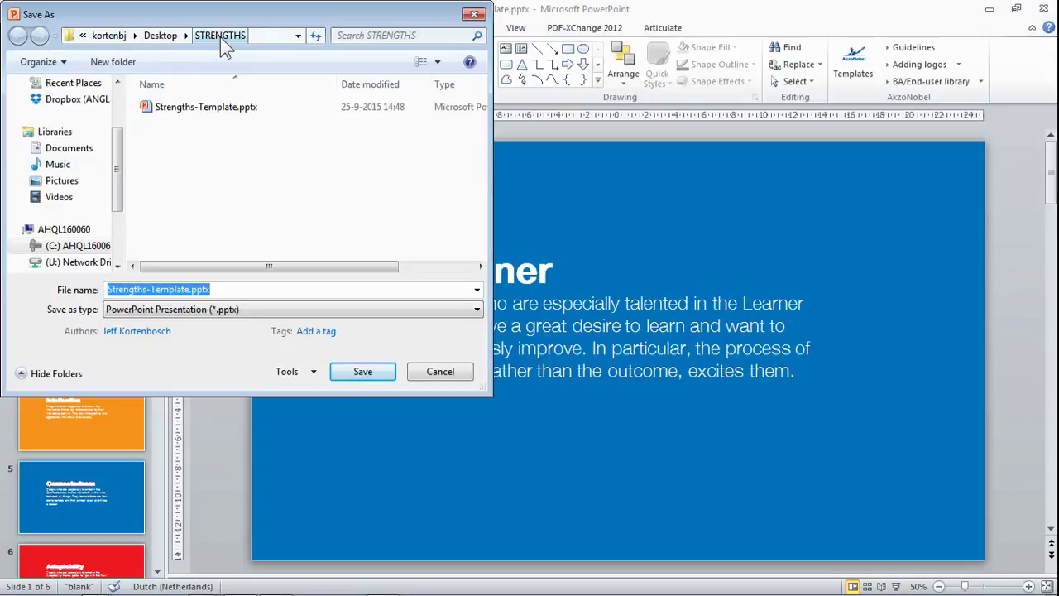
left_click(478, 313)
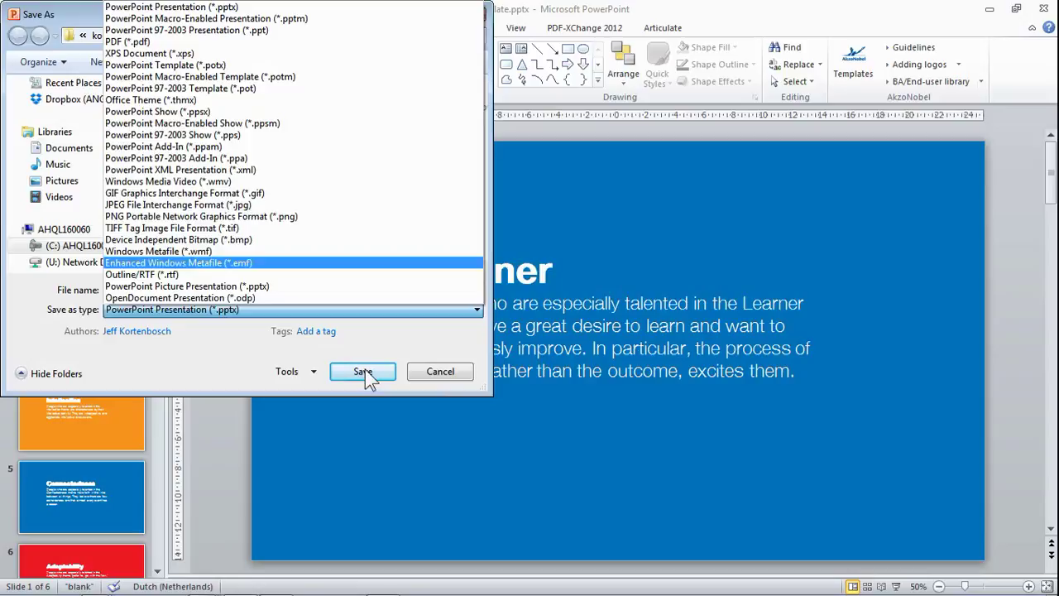
left_click(279, 216)
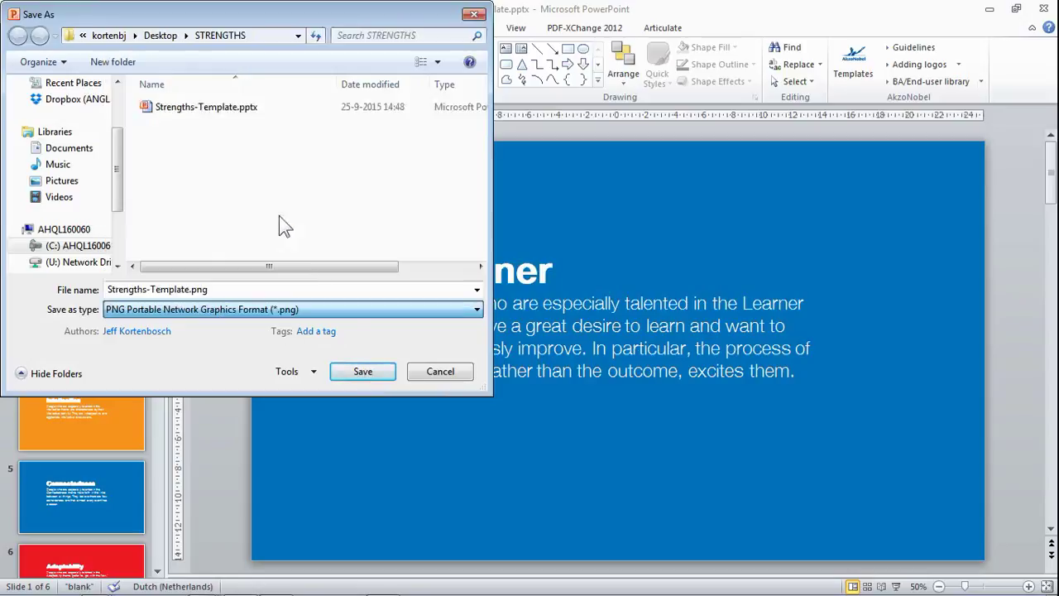
left_click(362, 370)
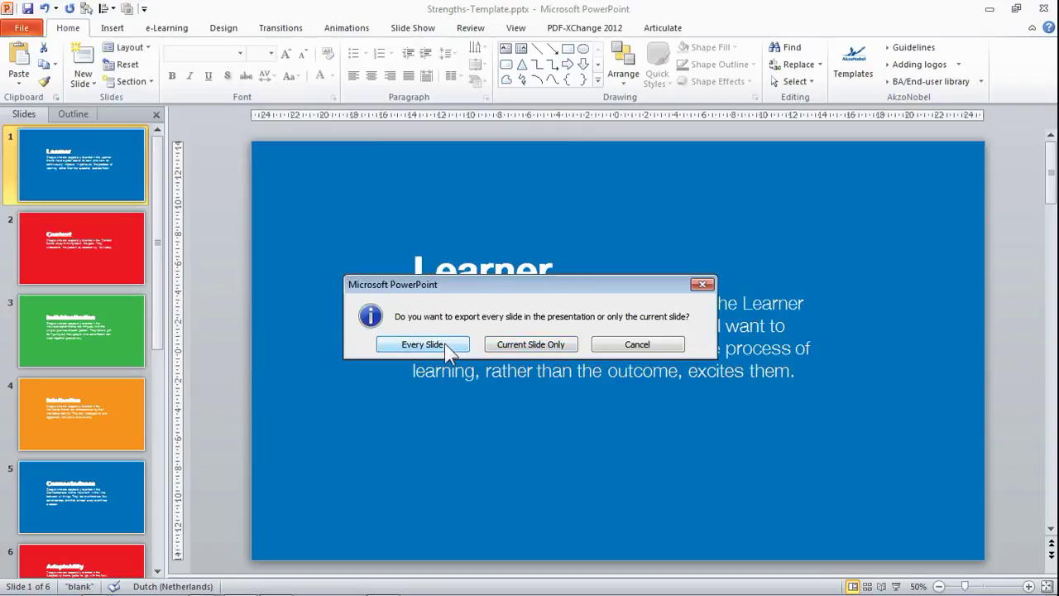
left_click(446, 346)
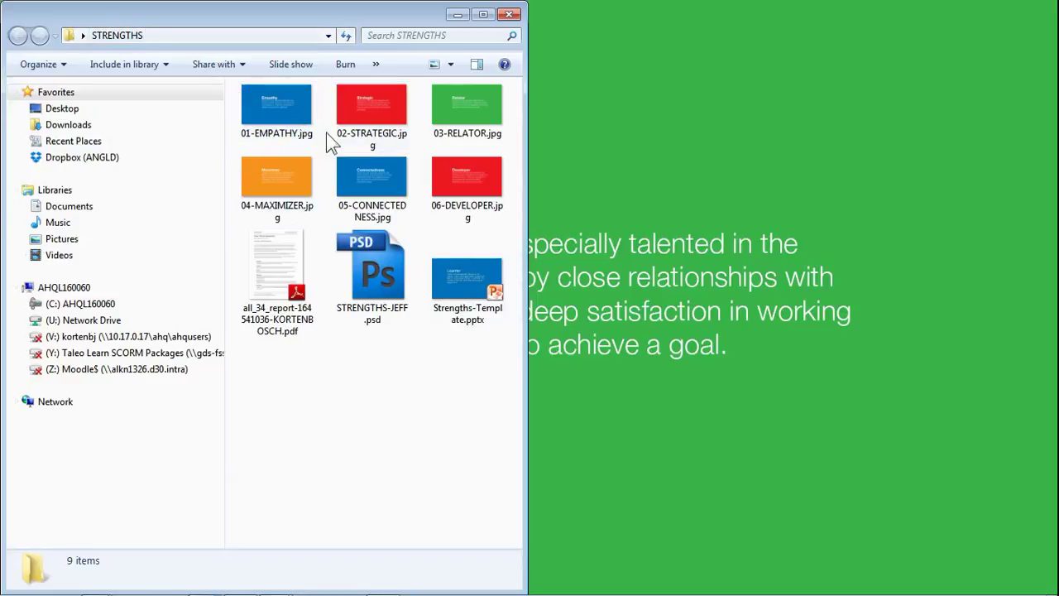
double_click(287, 115)
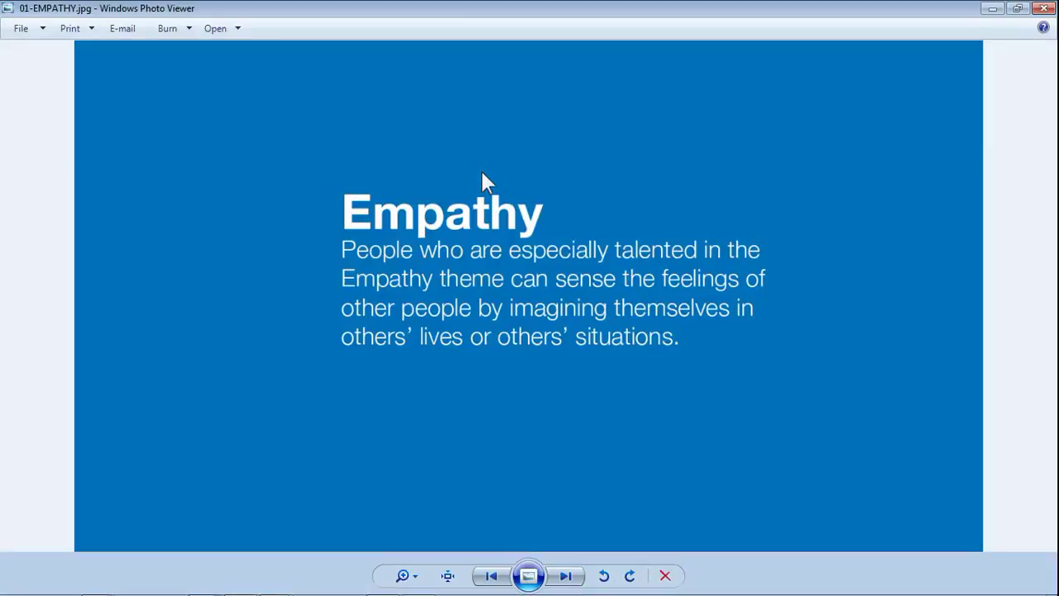
key("Right")
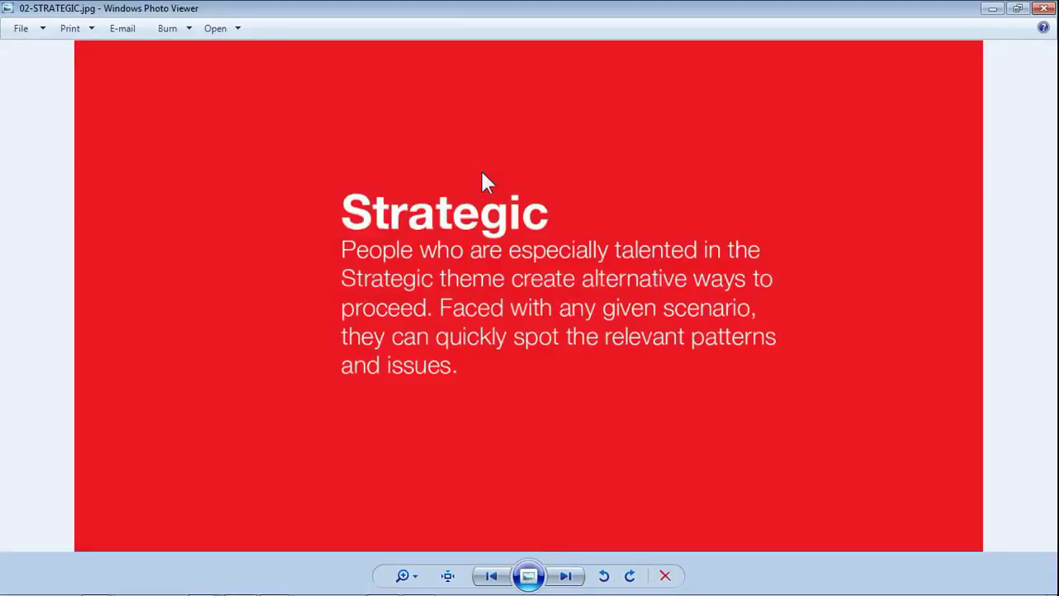
key("Right")
key("Right")
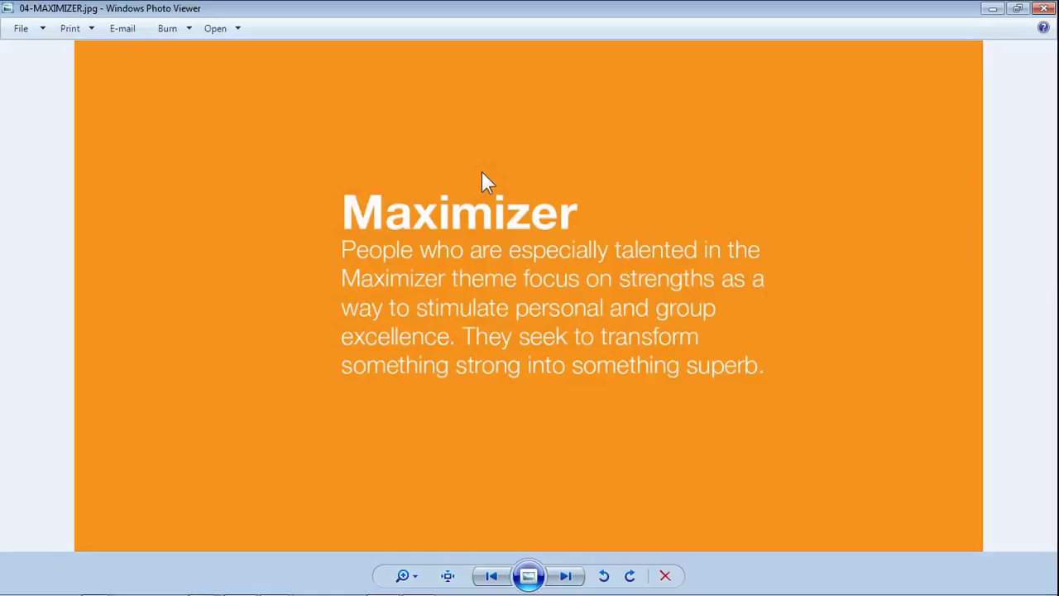
key("Right")
key("Right")
key("Right")
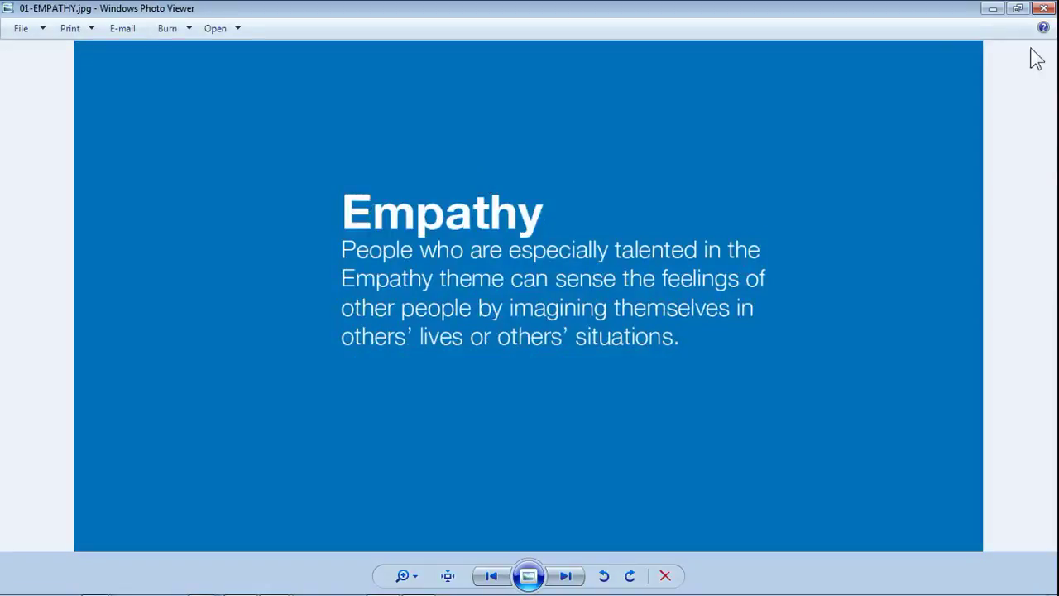
left_click(1044, 8)
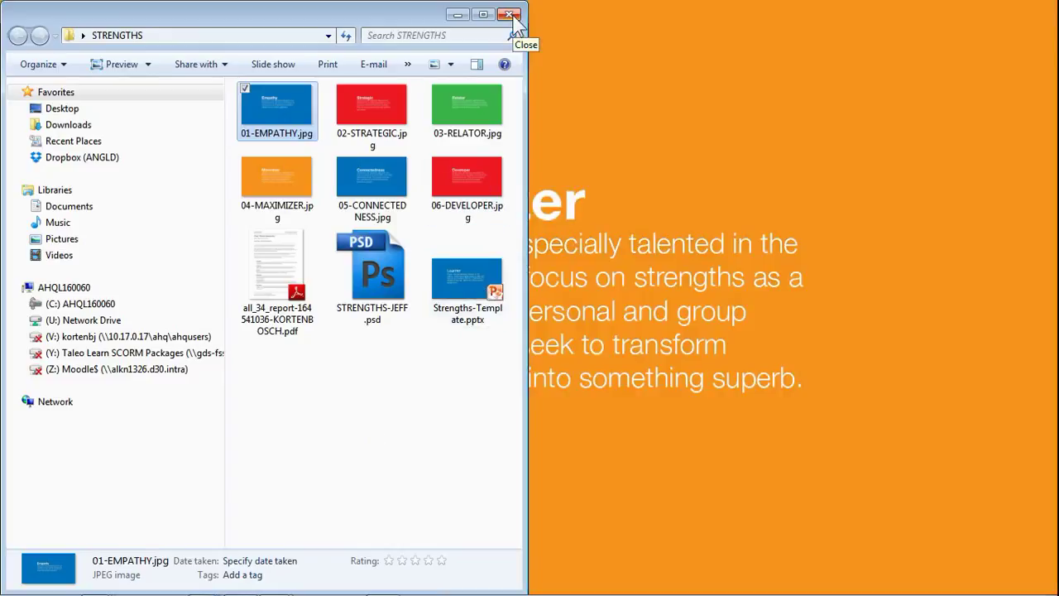
Close the STRENGTHS folder window and open Personalization's Desktop Background settings.
left_click(511, 13)
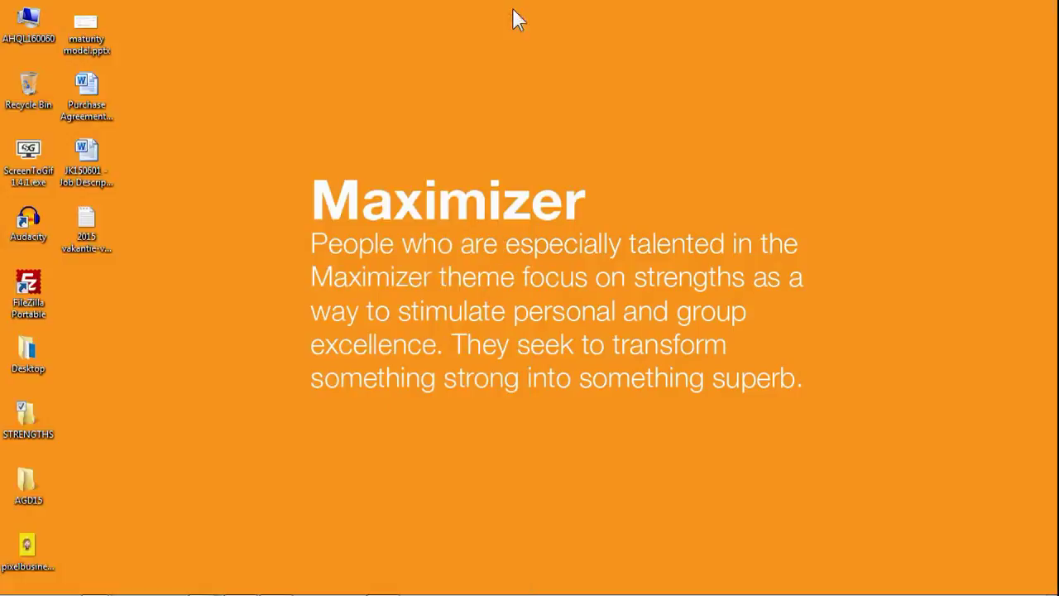
right_click(499, 105)
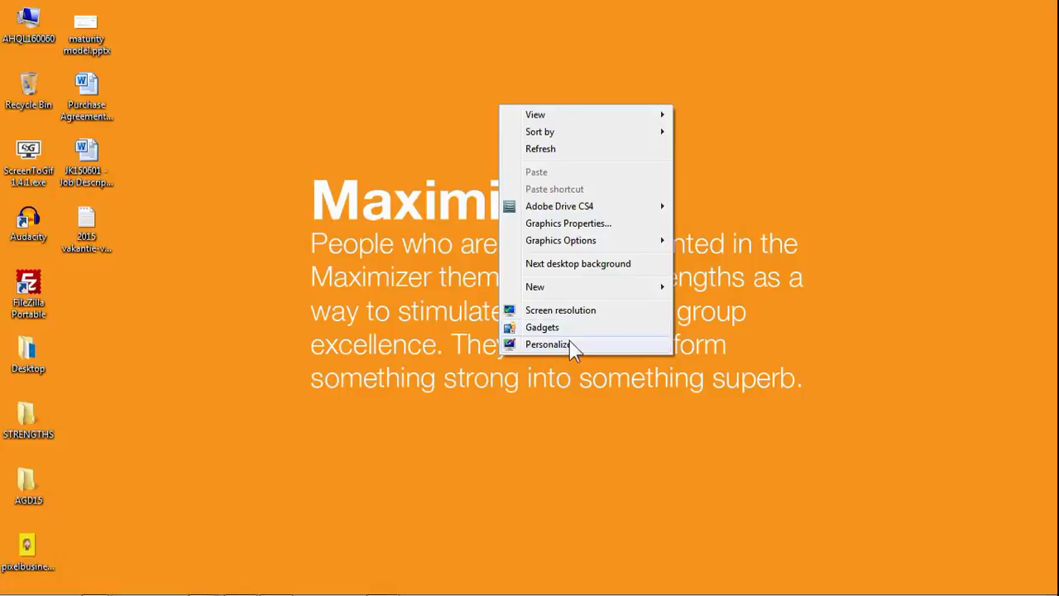
left_click(570, 344)
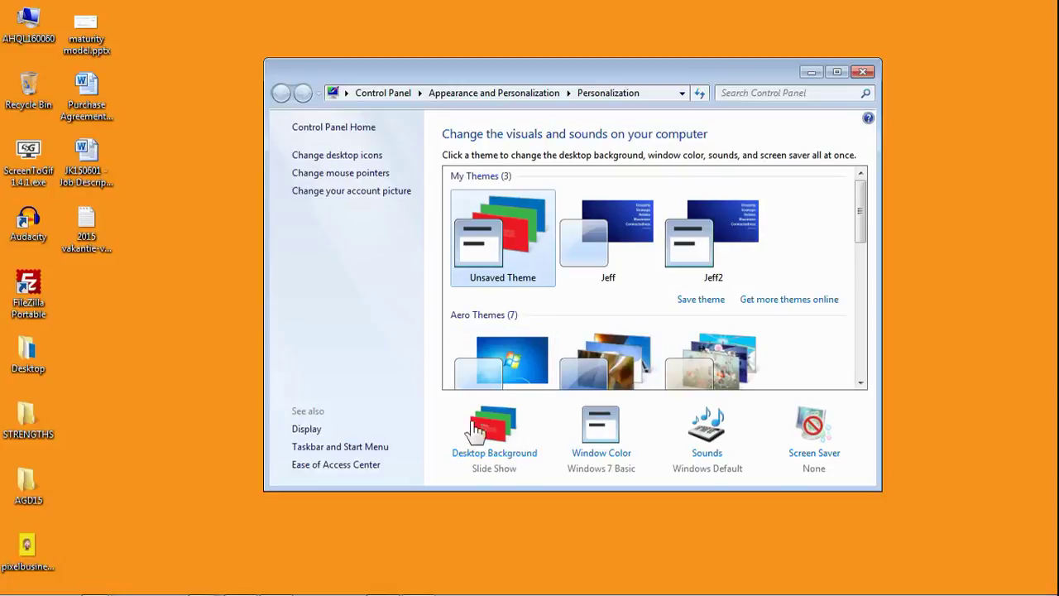
left_click(524, 462)
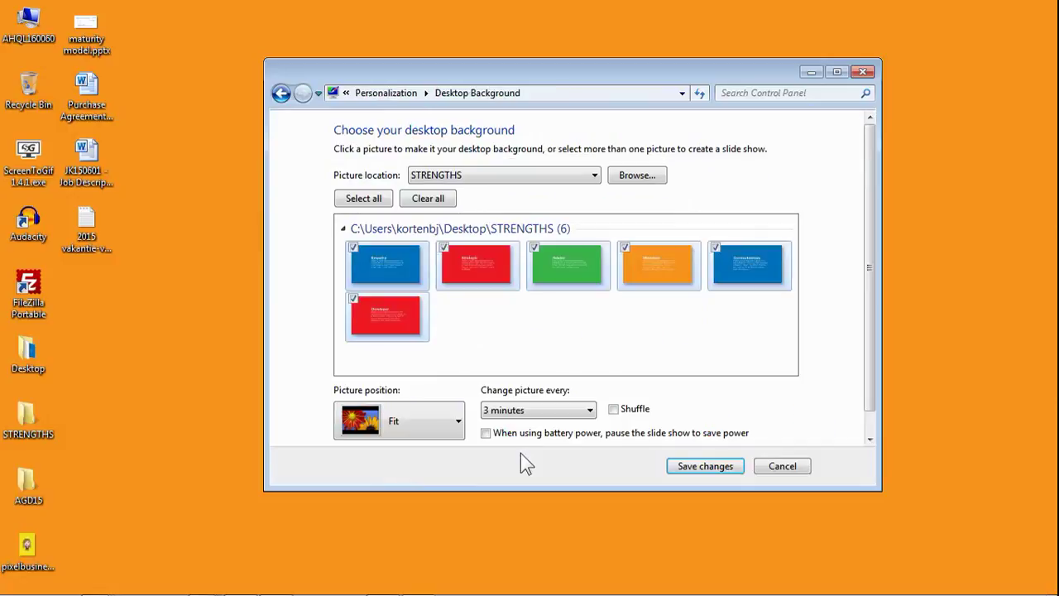
left_click(629, 178)
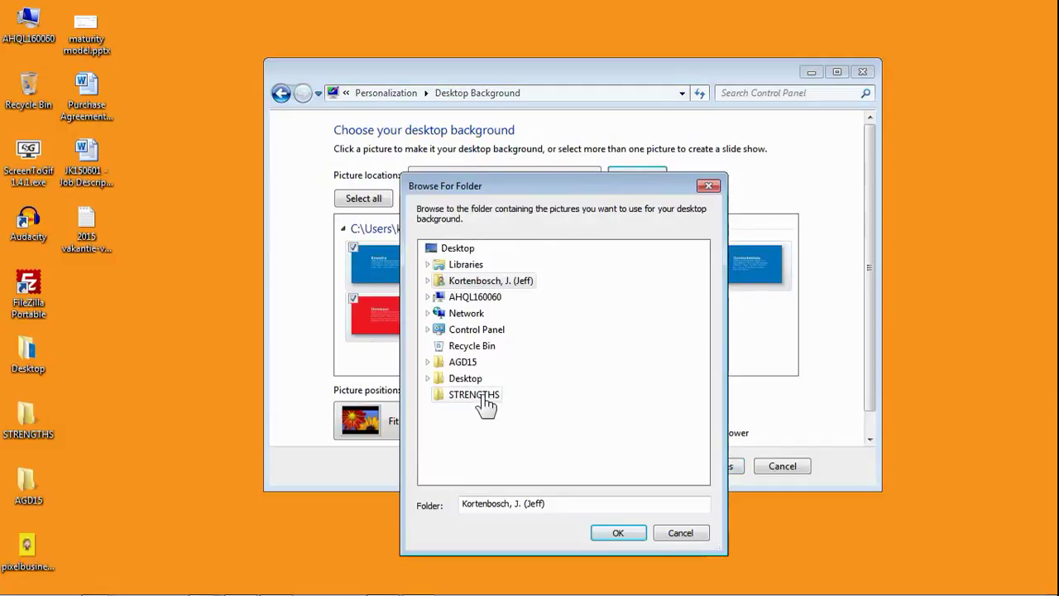
left_click(621, 533)
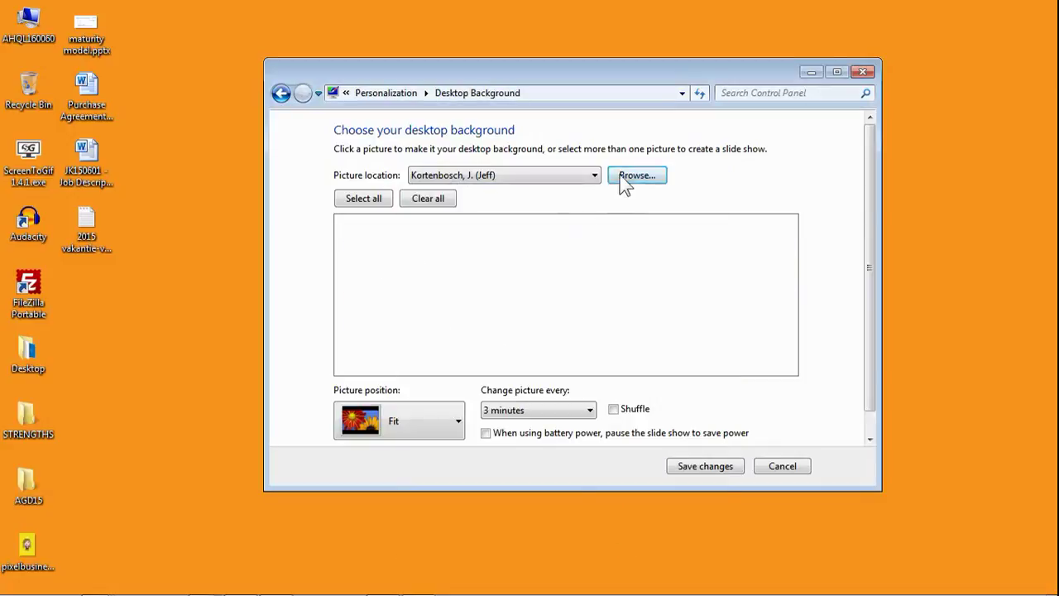
left_click(631, 179)
left_click(474, 394)
left_click(617, 533)
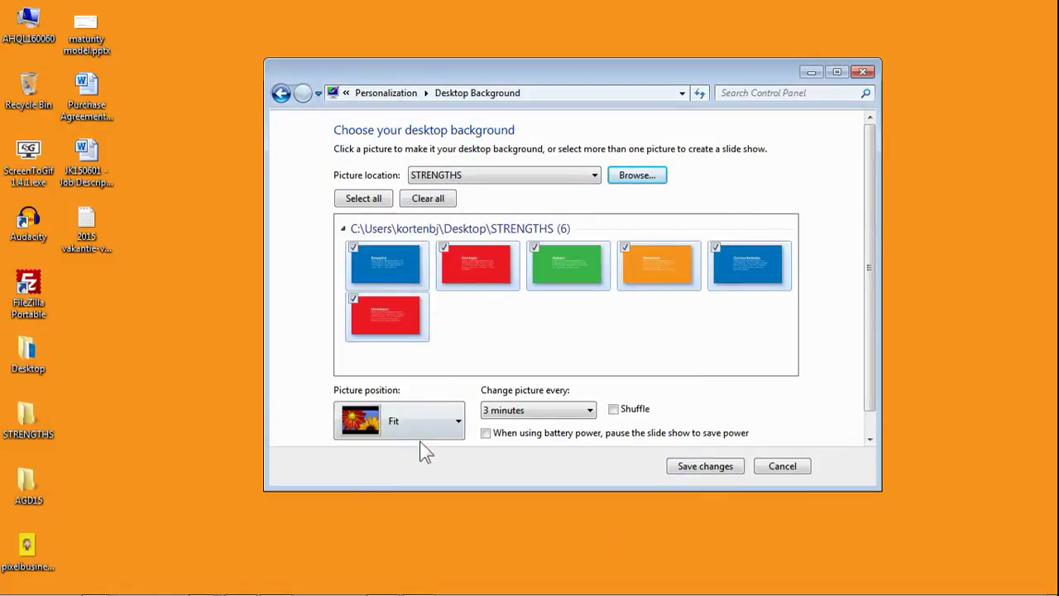
left_click(457, 422)
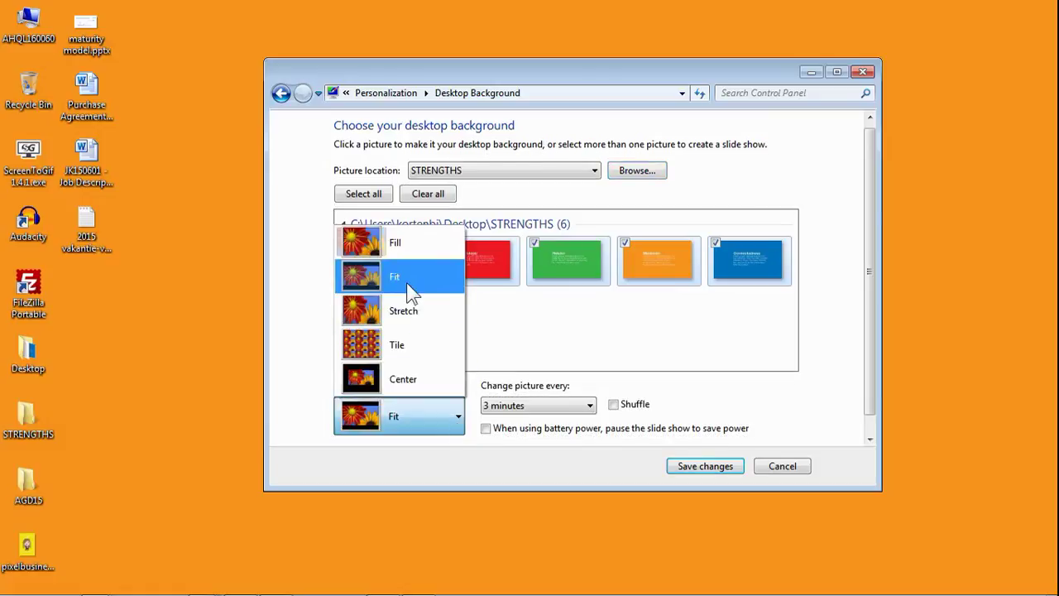
left_click(407, 283)
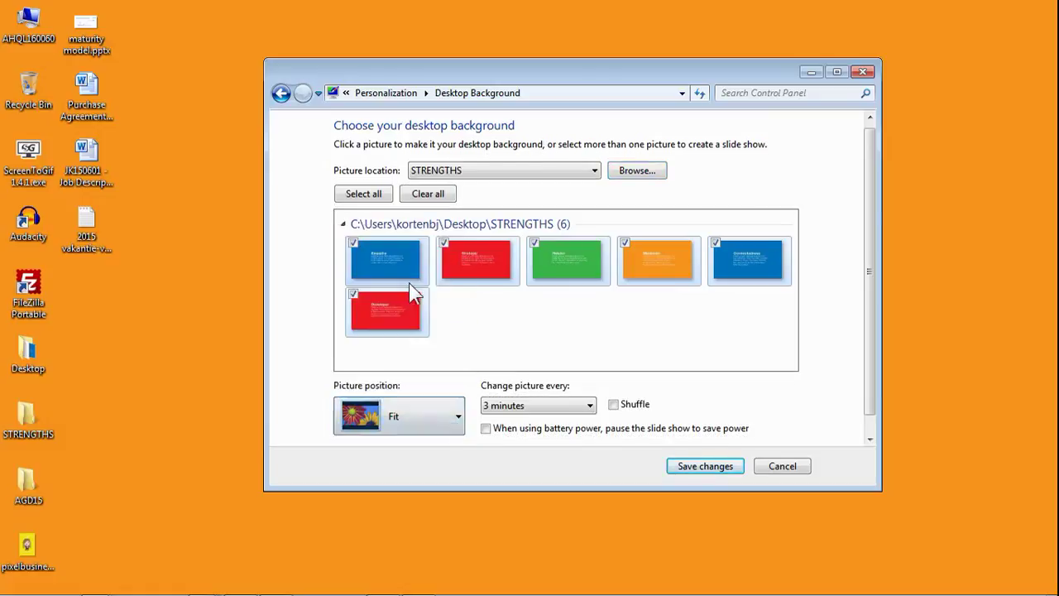
left_click(559, 406)
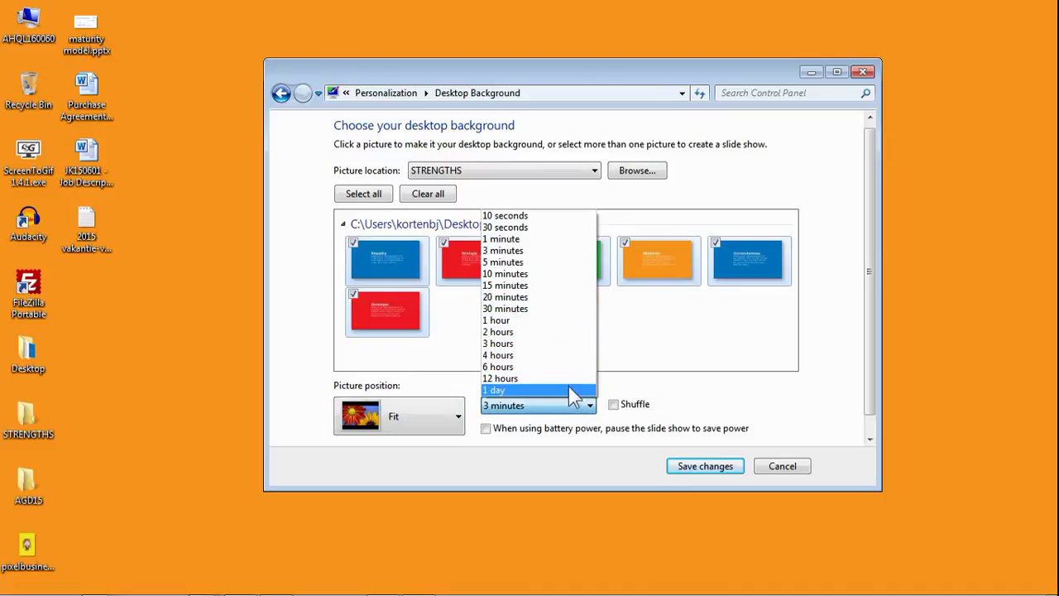
left_click(569, 250)
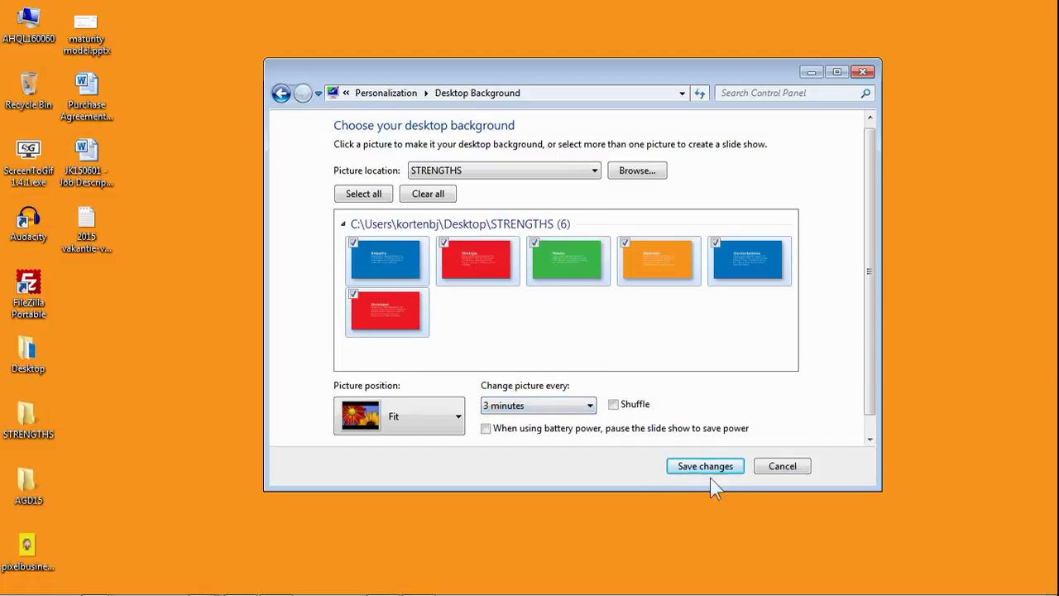
Cancel the Desktop Background page to return to the Personalization themes page.
left_click(782, 466)
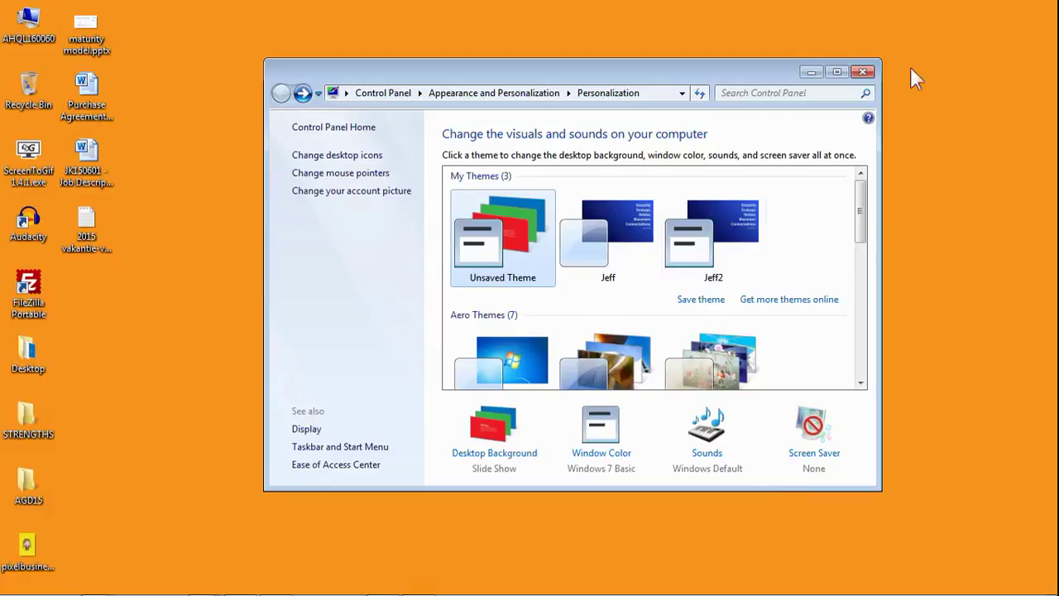